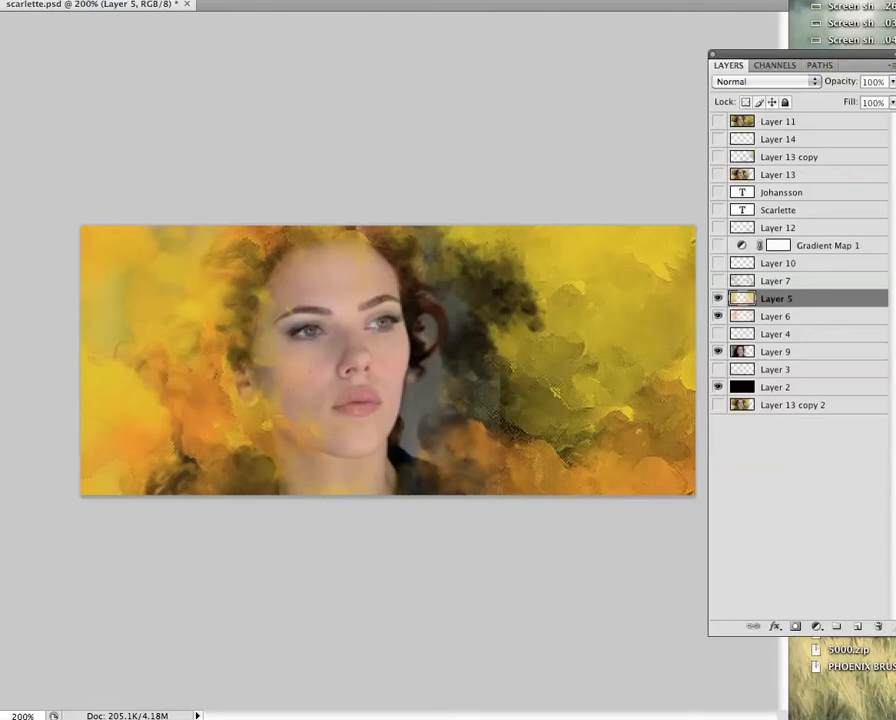
drag(81, 226, 315, 494)
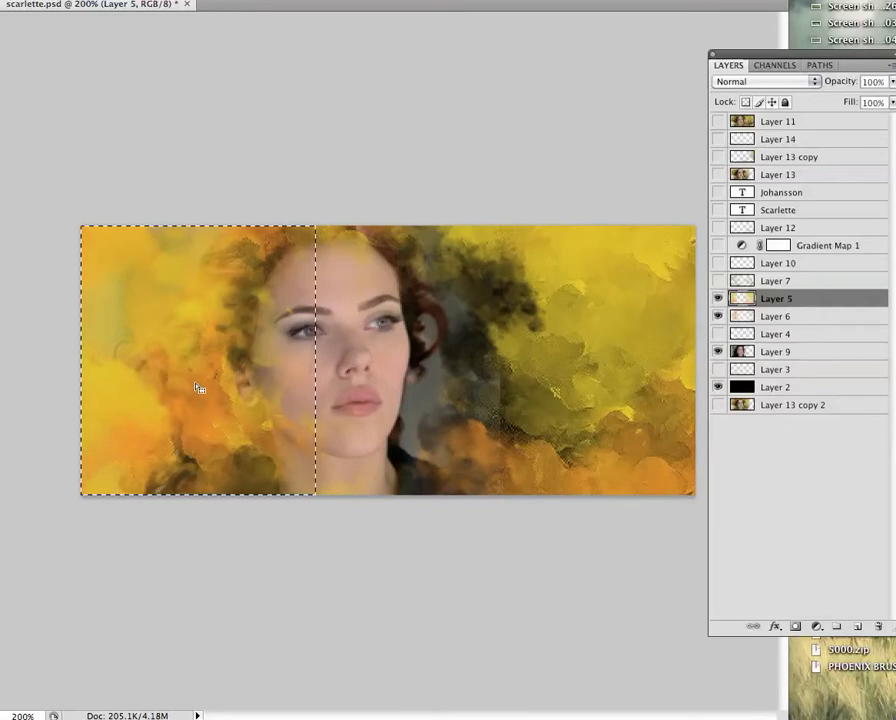
drag(196, 388, 576, 362)
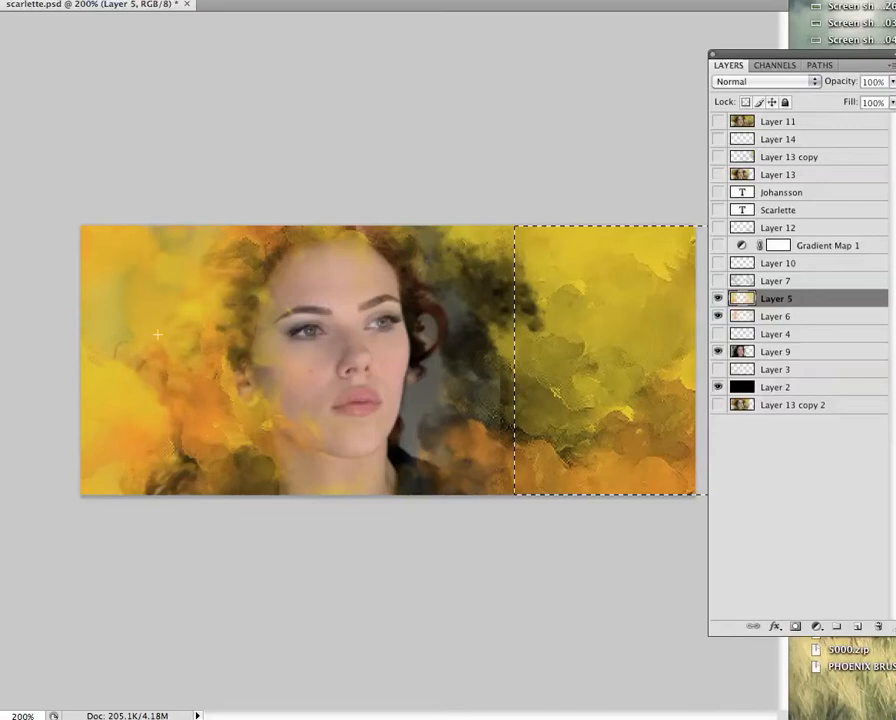
click(530, 362)
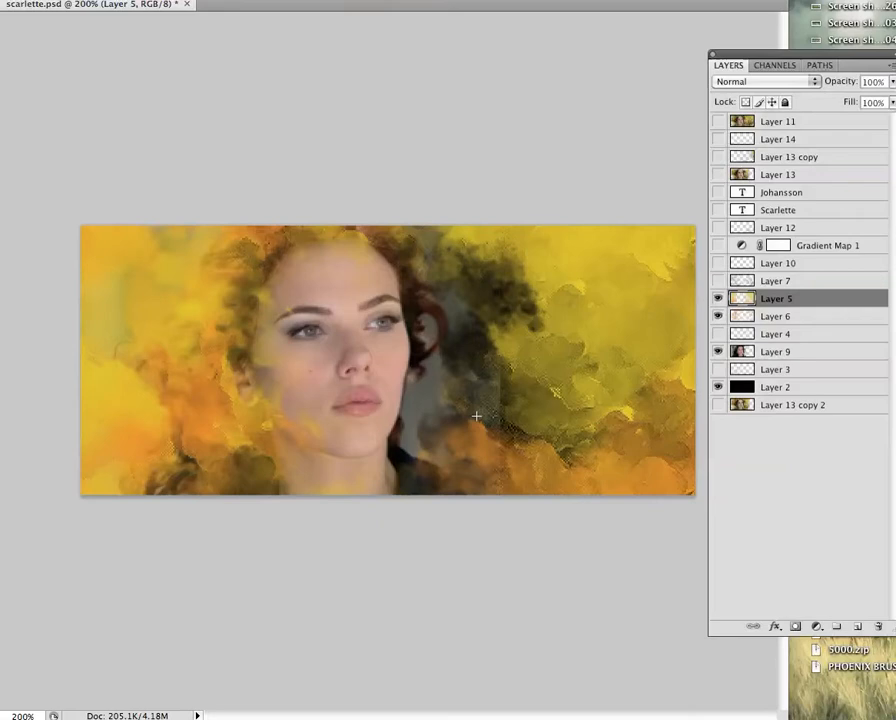
- Compare the artwork with and without Layer 5, and show Layer 7, Layer 10 and Gradient Map 1
click(718, 298)
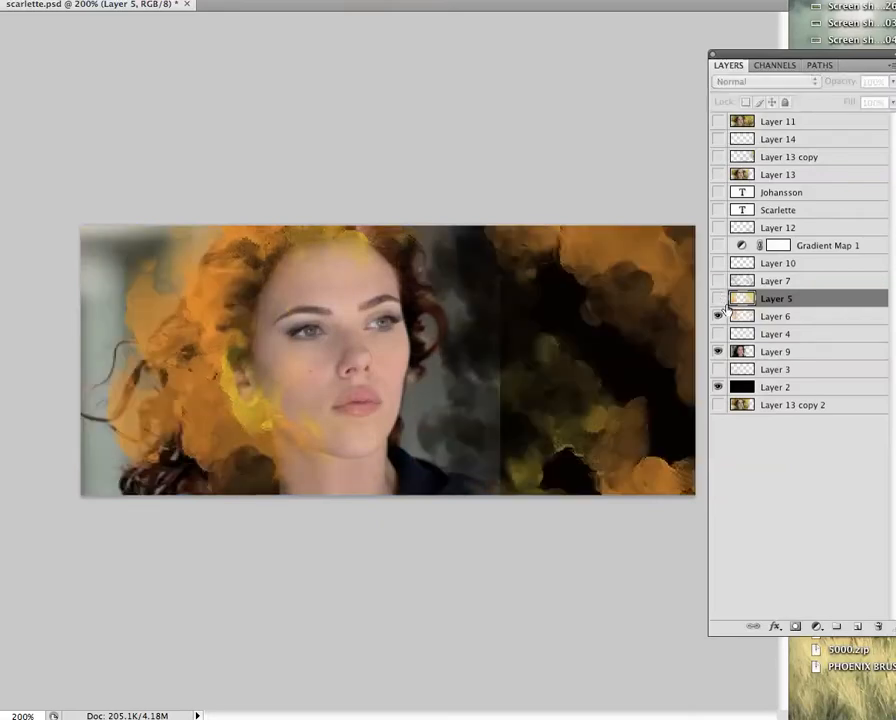
click(718, 298)
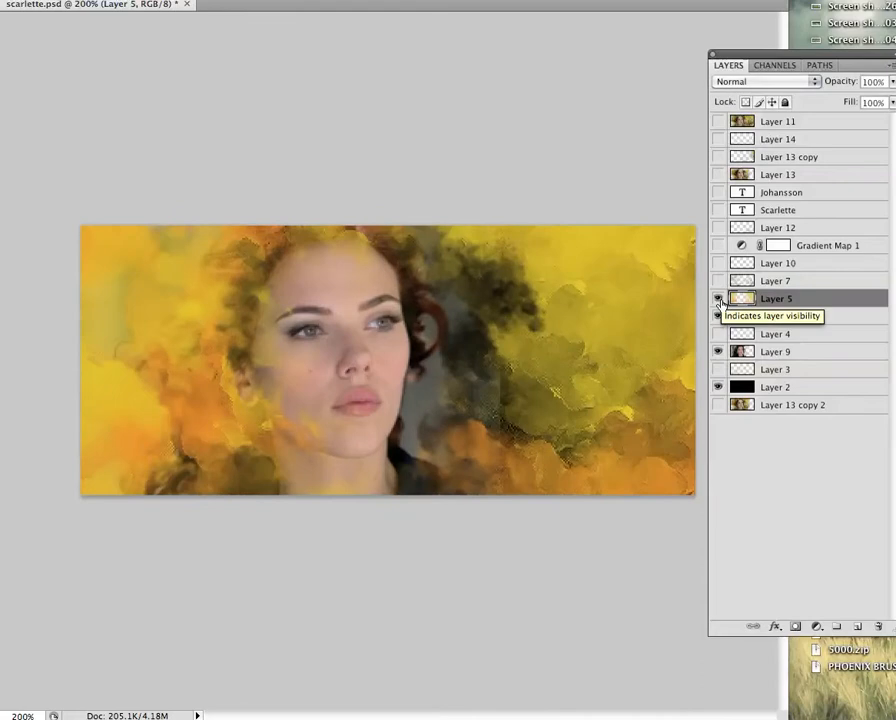
click(718, 283)
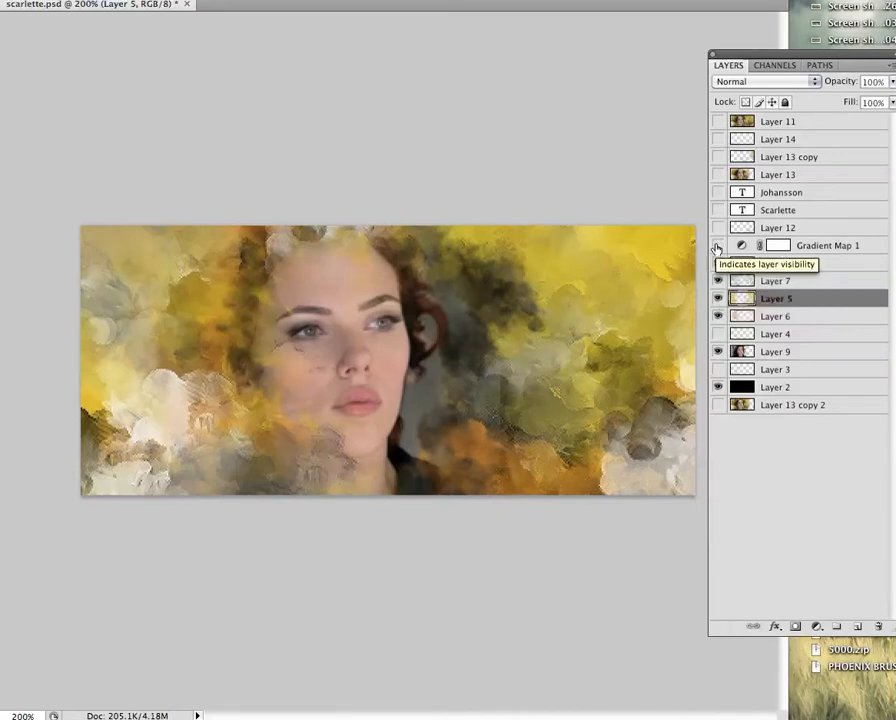
click(717, 246)
click(717, 246)
click(717, 246)
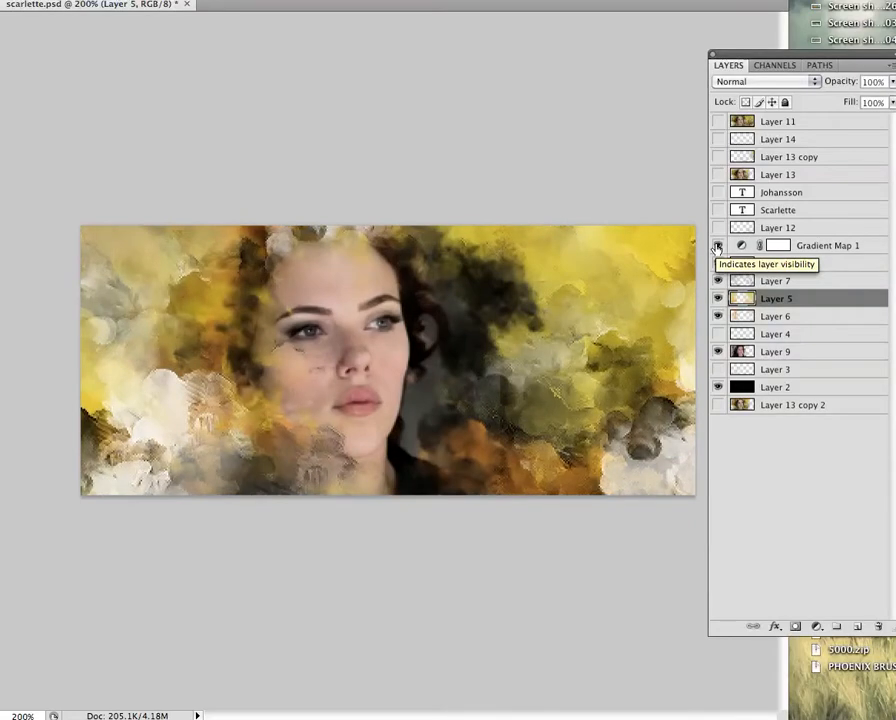
- Try a Gradient Map adjustment layer with a dark-to-light blue-grey gradient above Layer 5, and delete it
click(816, 627)
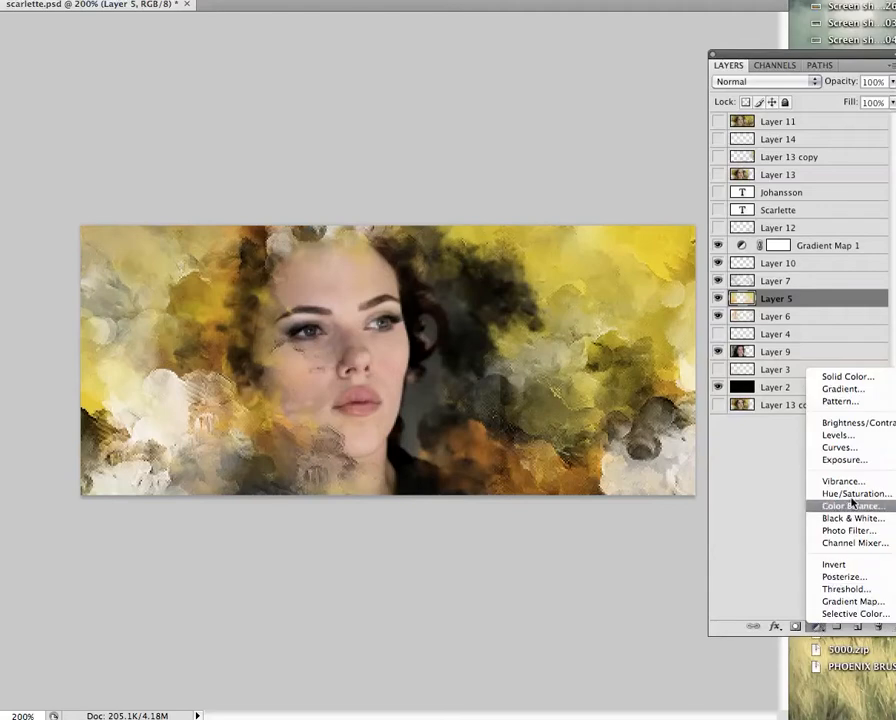
click(852, 601)
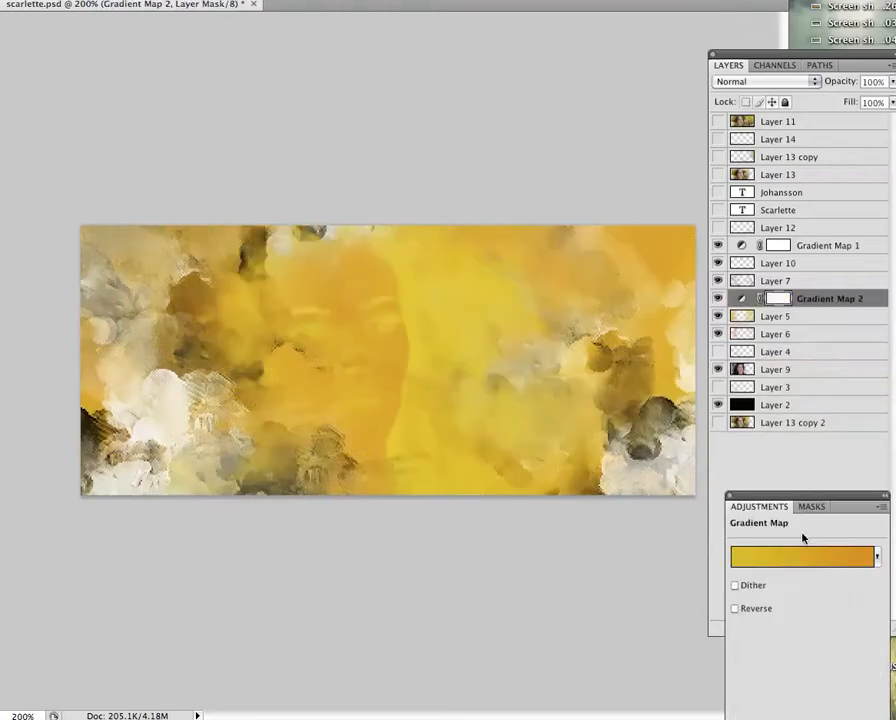
click(876, 558)
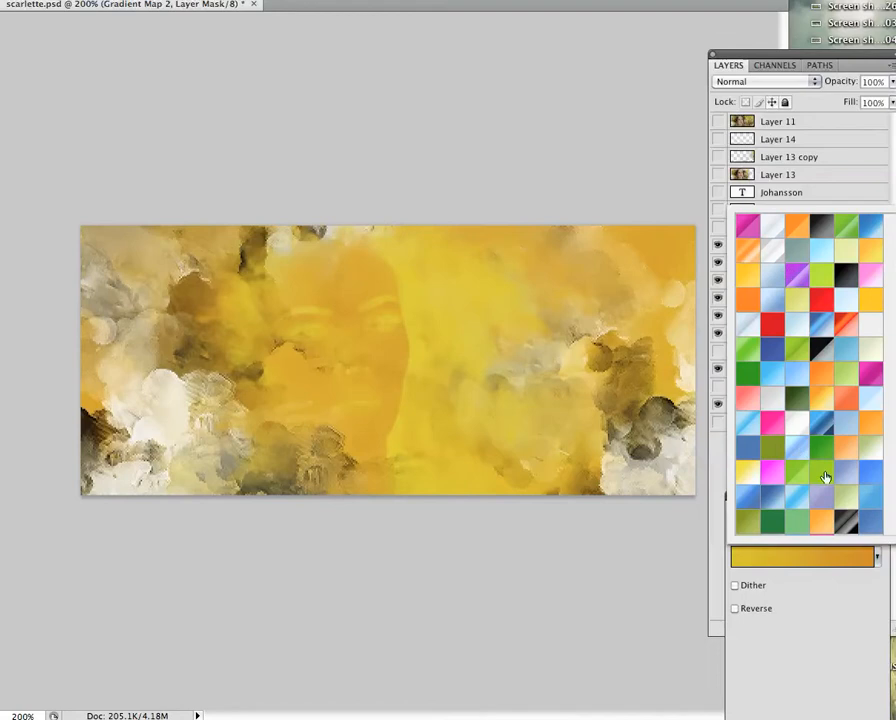
scroll(822, 474, down, 6)
scroll(826, 476, down, 3)
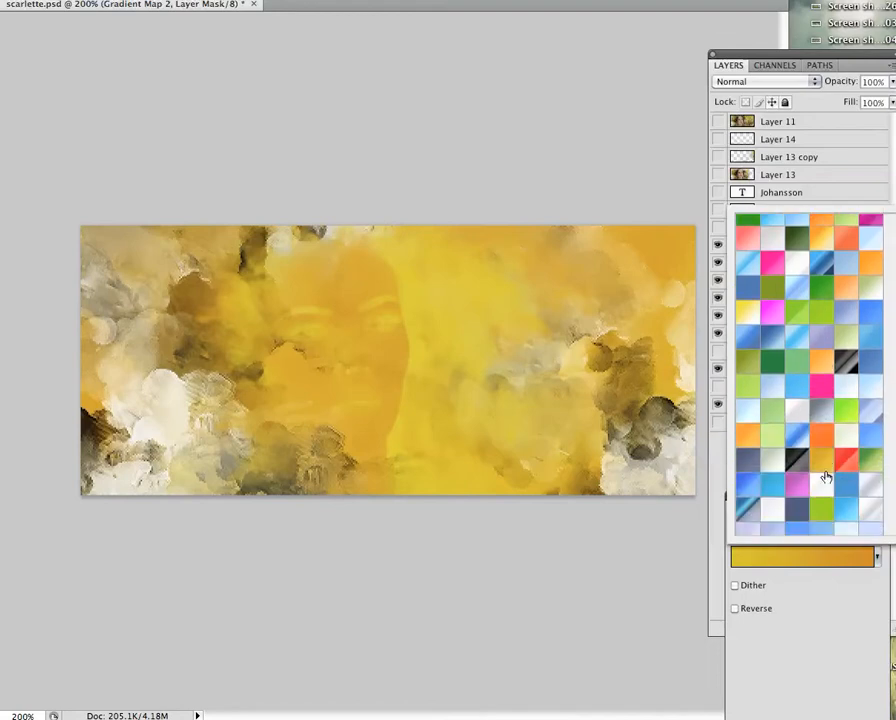
click(806, 527)
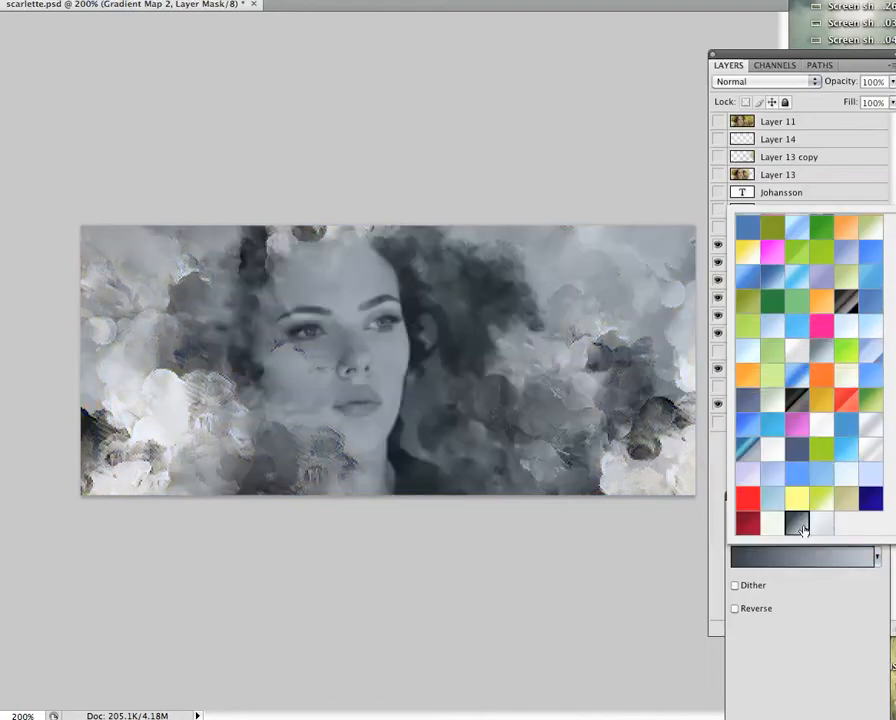
click(800, 625)
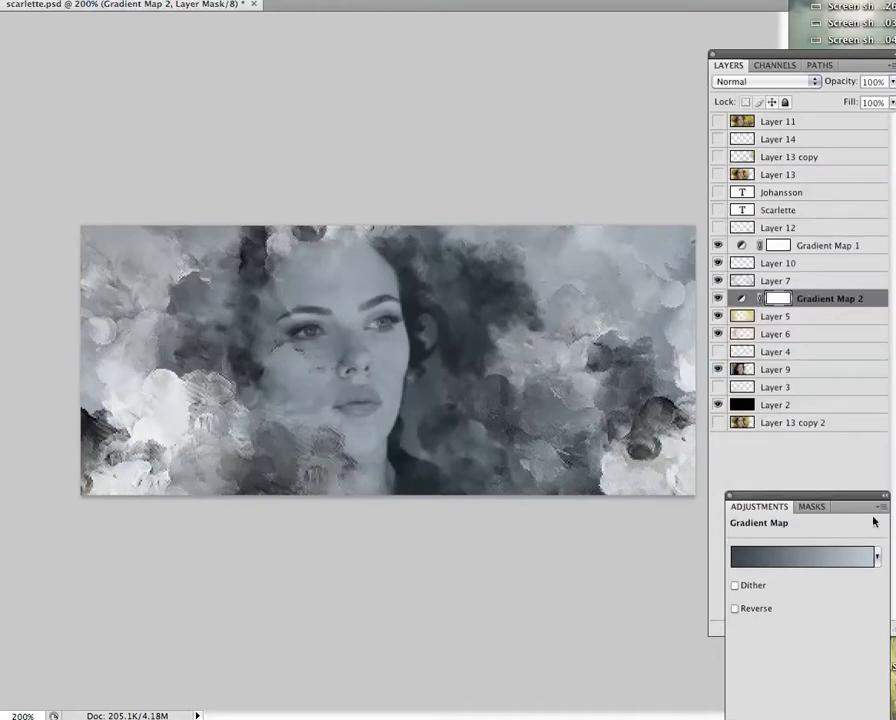
click(729, 497)
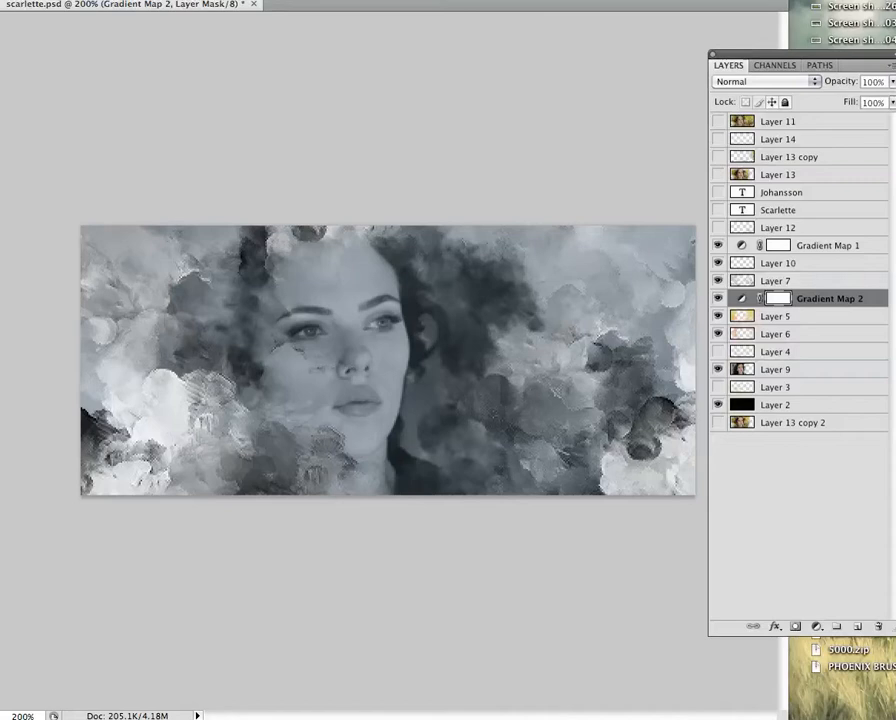
key(super+i)
key(Delete)
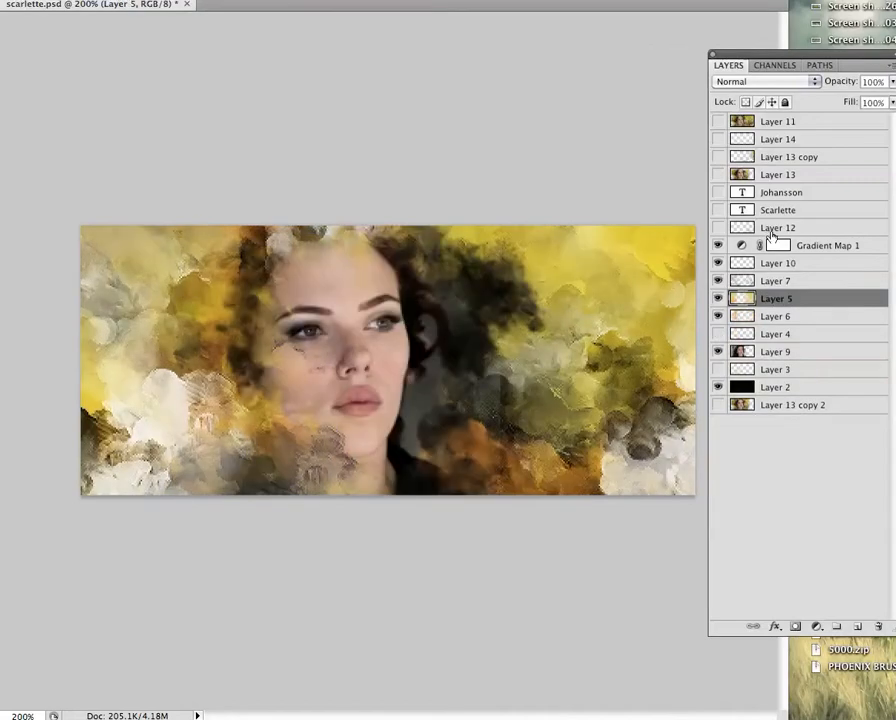
- Show Layer 12 and the two text layers, Scarlette and Johansson
click(737, 228)
click(717, 228)
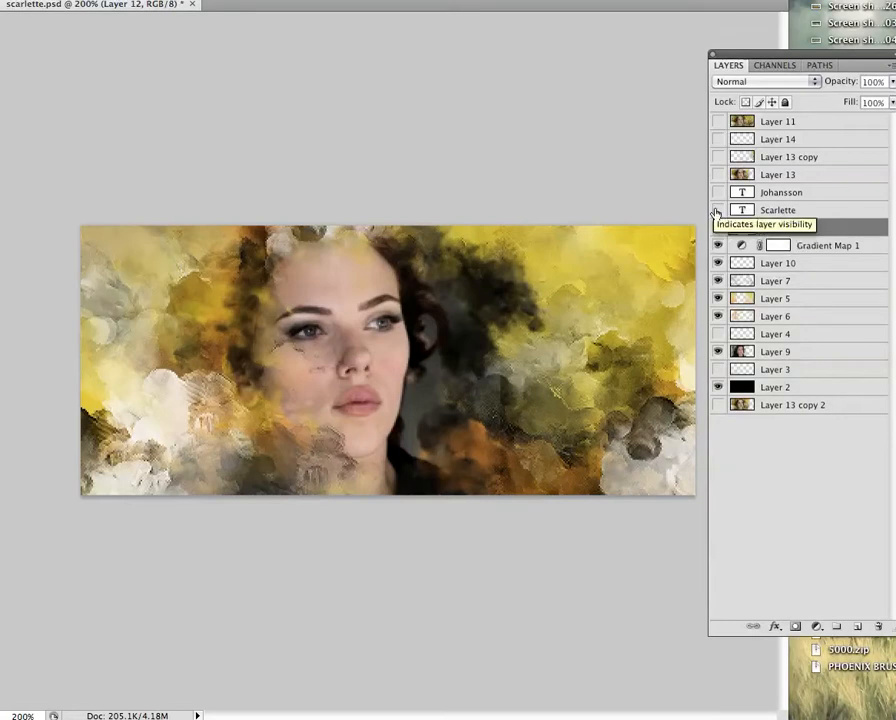
click(717, 210)
click(718, 192)
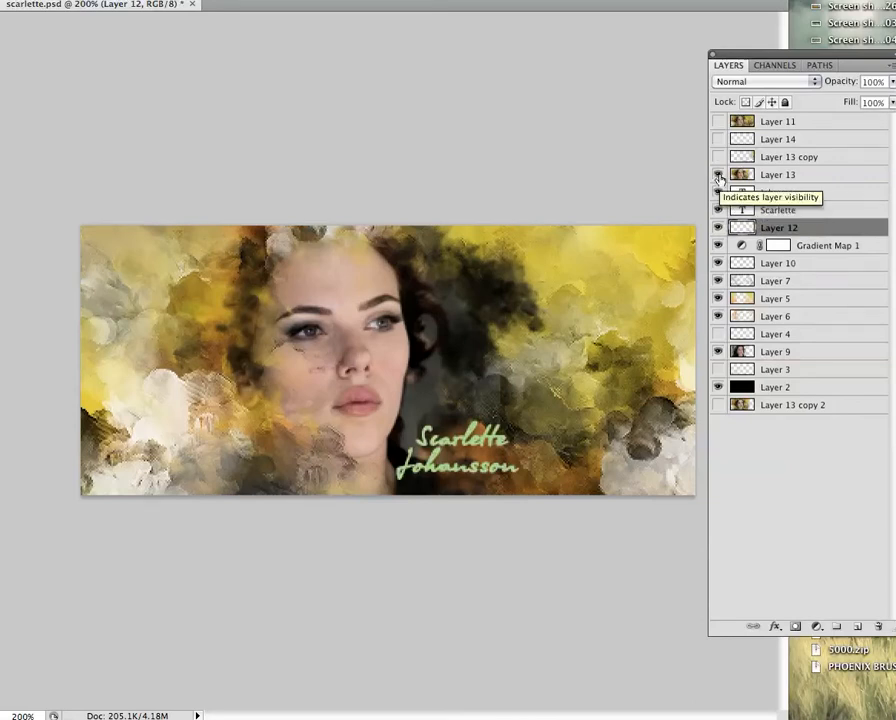
- Compare the artwork with and without the effects on Layer 13
click(719, 177)
click(719, 177)
click(721, 176)
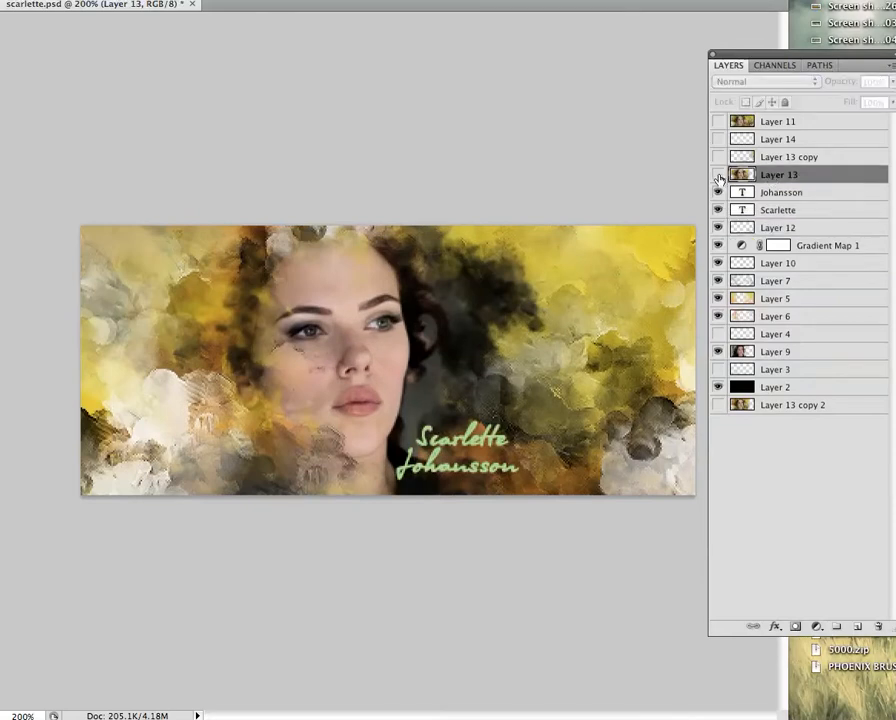
click(719, 177)
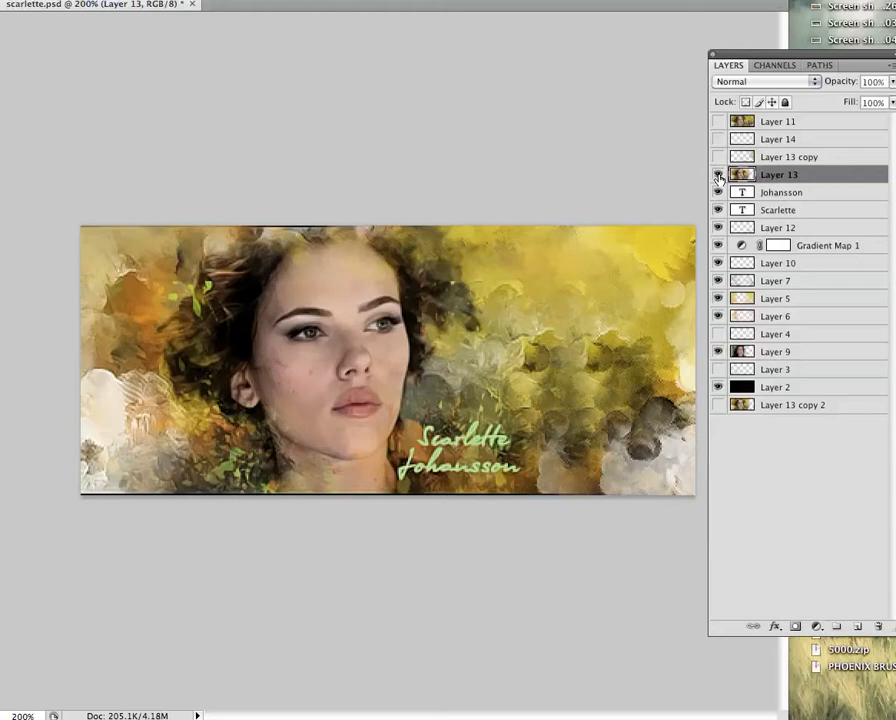
click(718, 176)
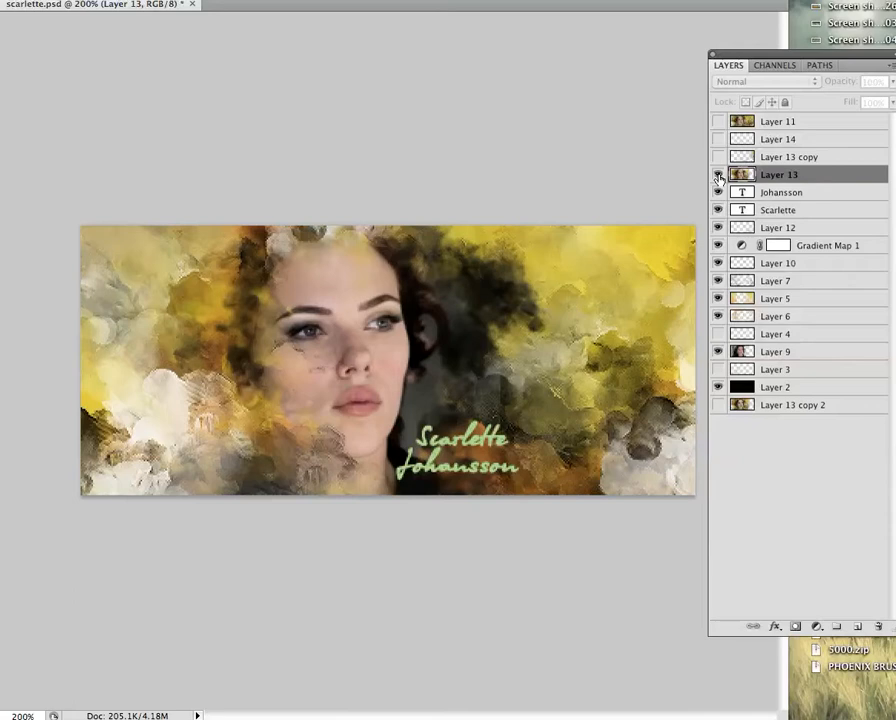
click(718, 176)
click(718, 176)
click(718, 176)
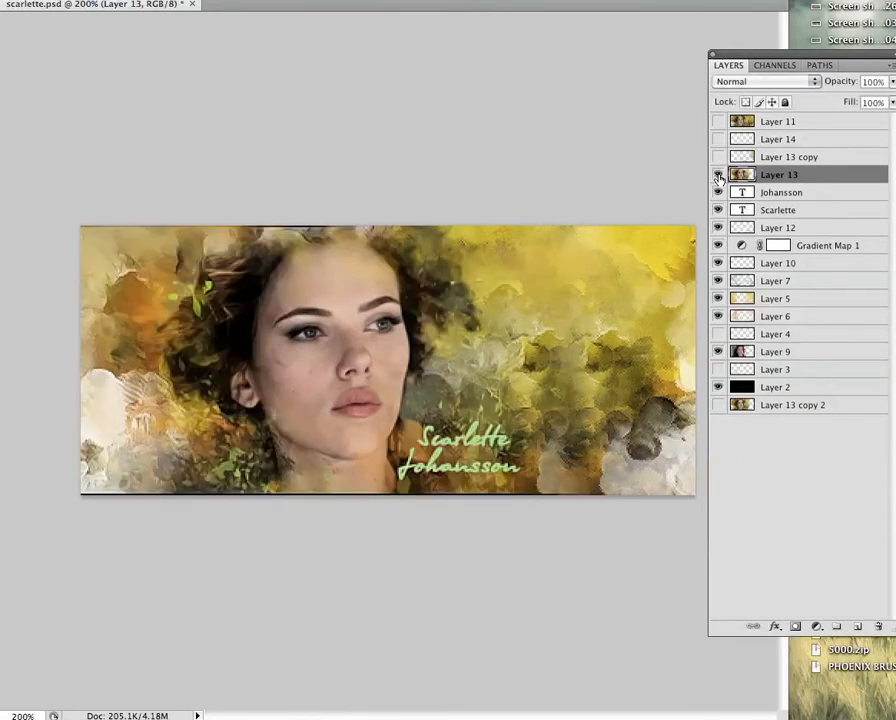
- Hide Layer 5, Layer 13, both text layers, Gradient Map 1 and Layer 10
click(718, 298)
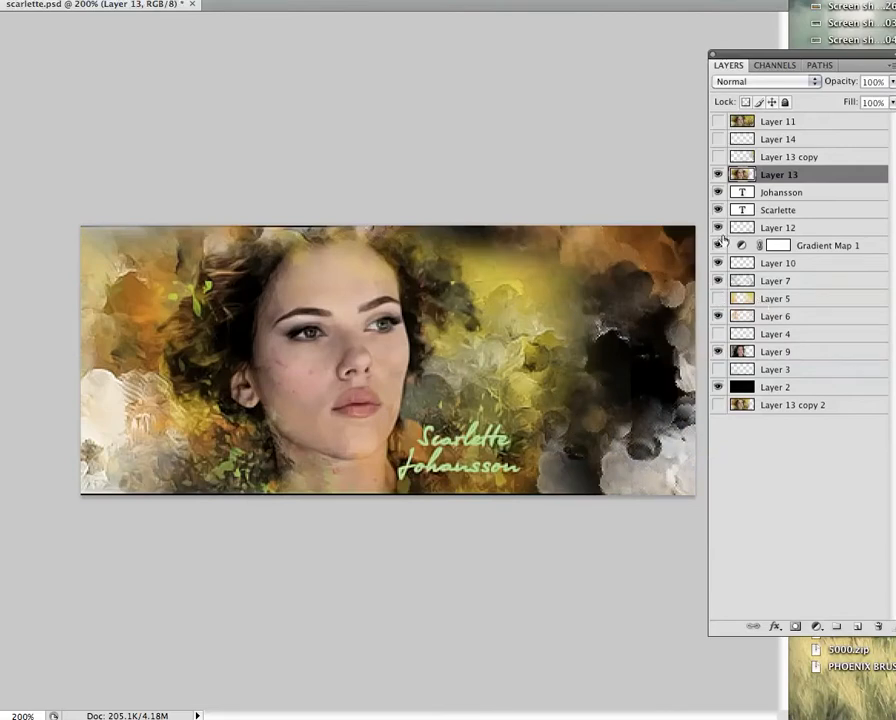
click(718, 176)
click(718, 192)
click(718, 210)
click(718, 245)
click(718, 264)
- Compare the artwork with and without the cloudy brushwork on Layer 7
click(717, 281)
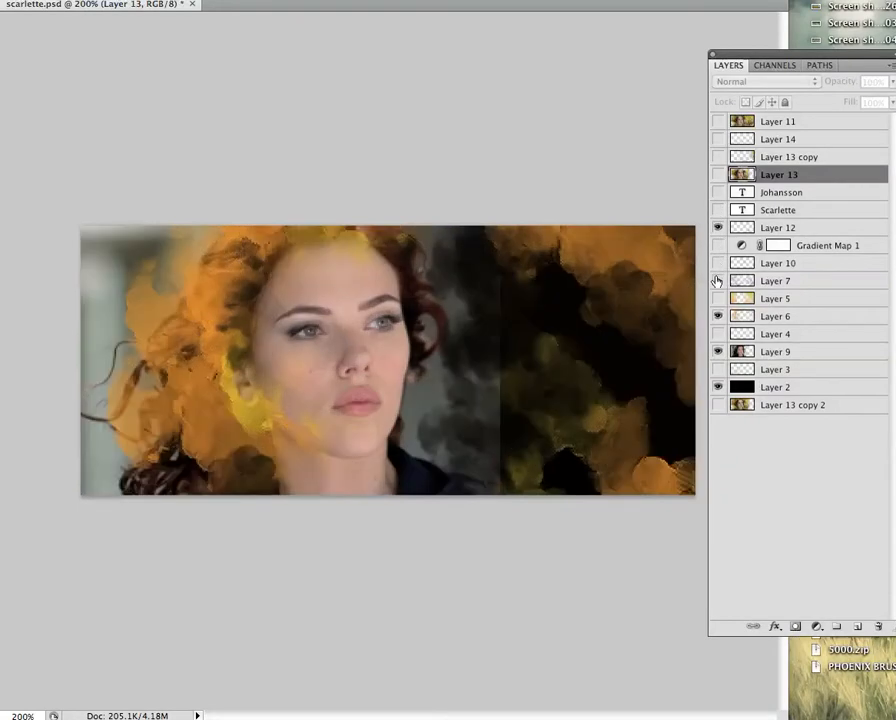
click(717, 281)
click(717, 281)
click(718, 281)
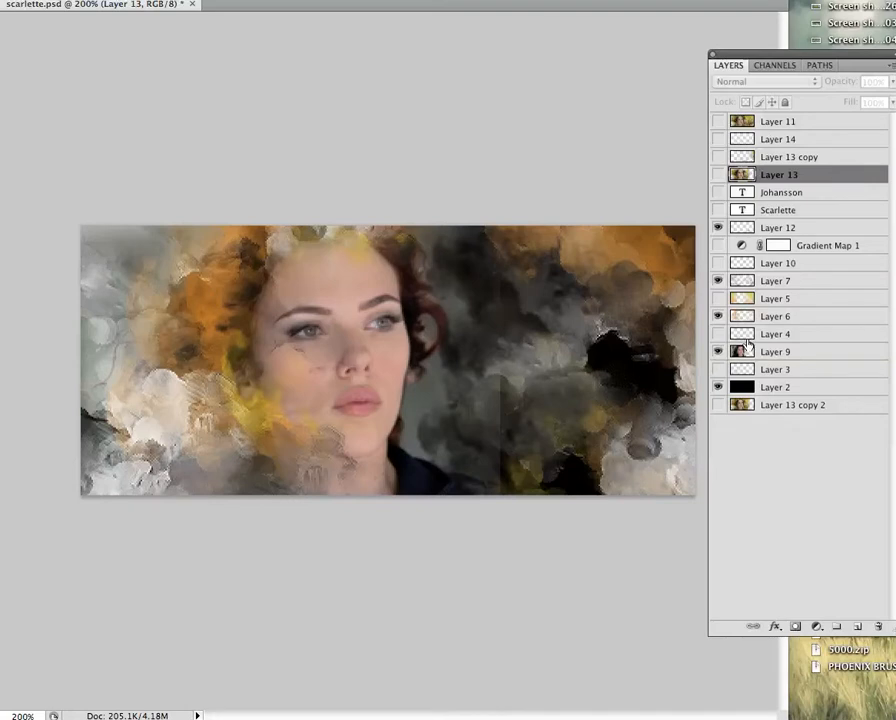
- Show Layer 13, Layer 13 copy, Layer 14 and Layer 11
click(718, 175)
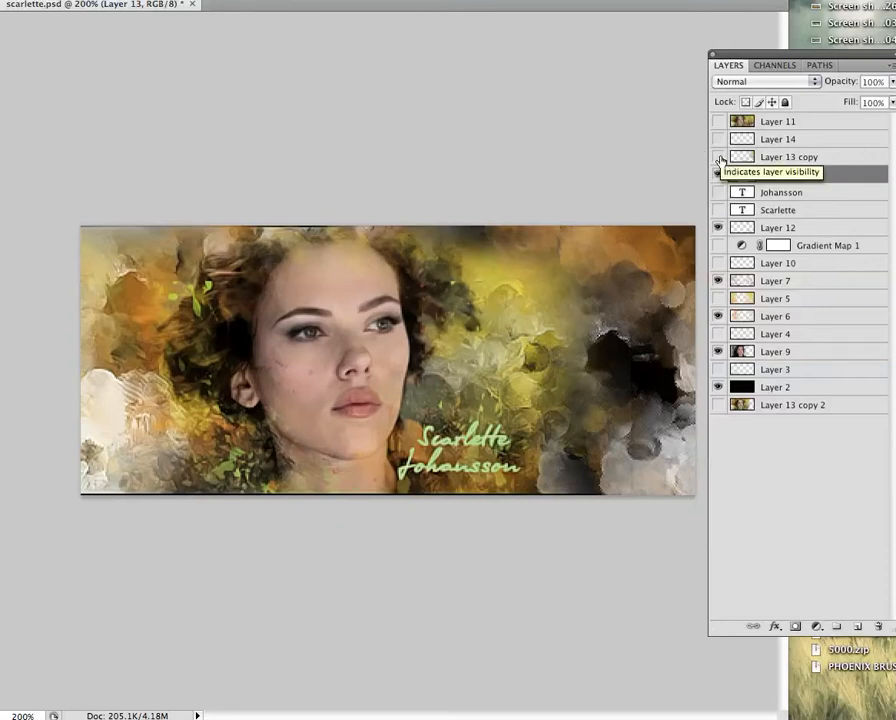
click(719, 157)
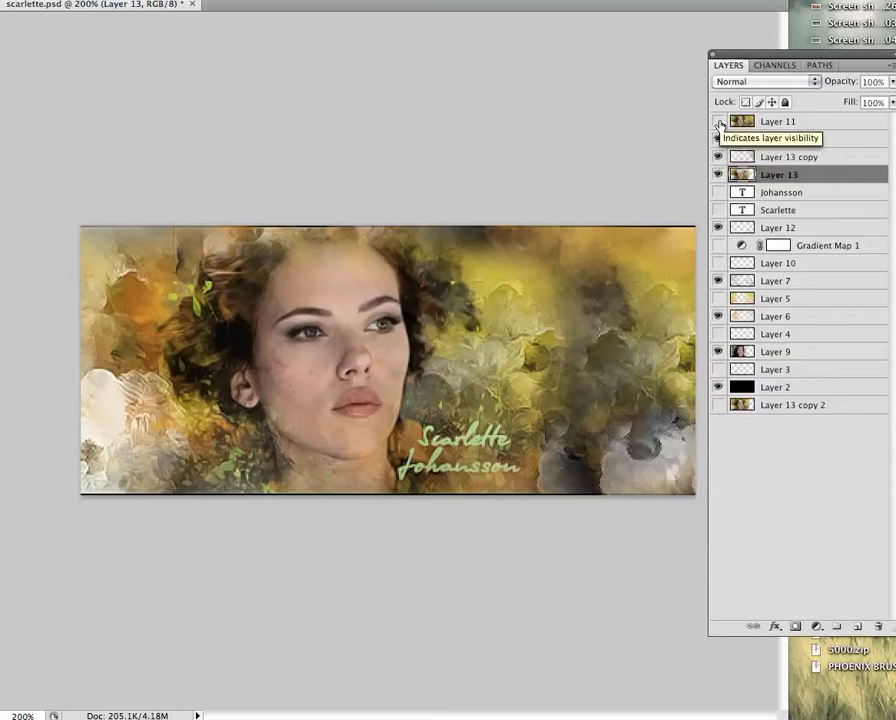
click(718, 122)
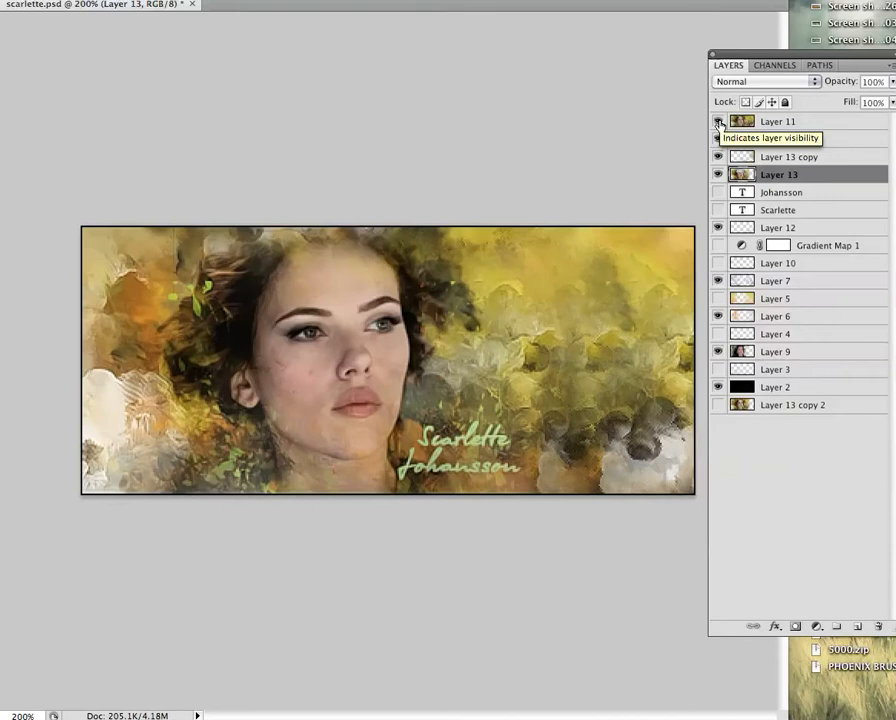
- Add a new blank layer above Layer 11 and select the entire canvas
click(792, 123)
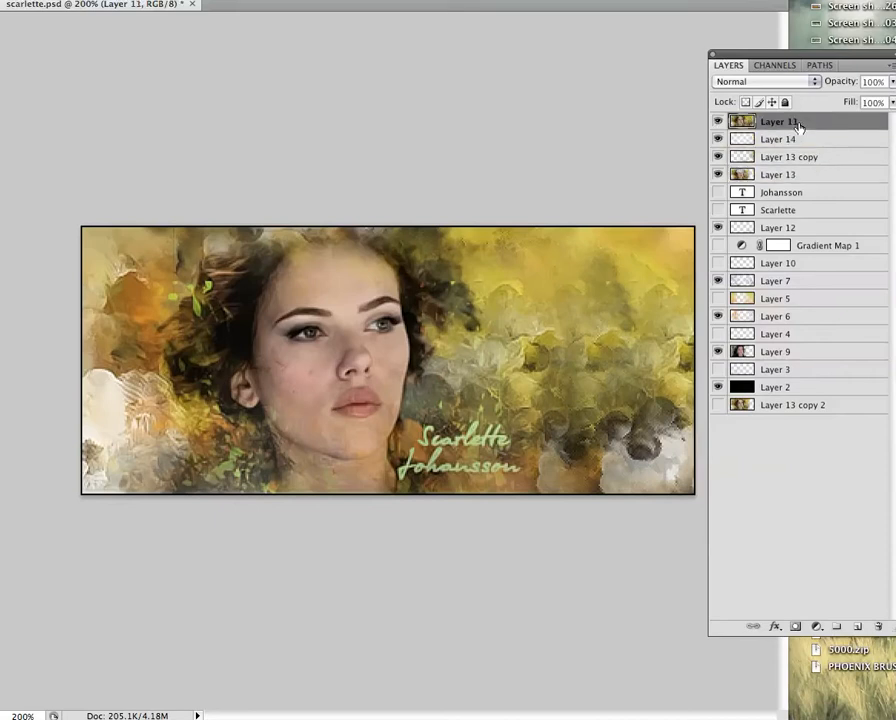
click(857, 627)
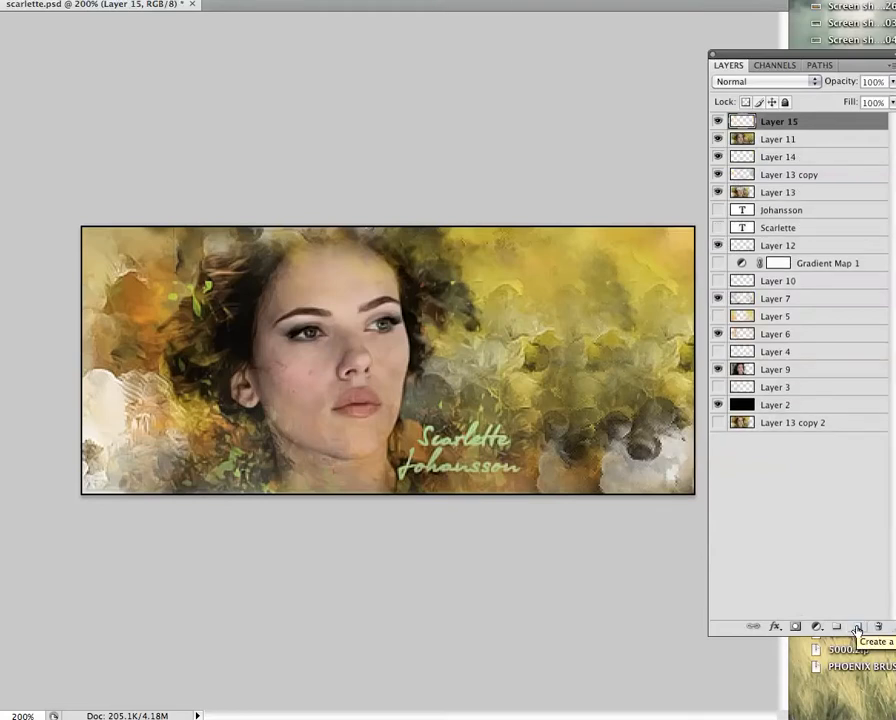
key(ctrl+a)
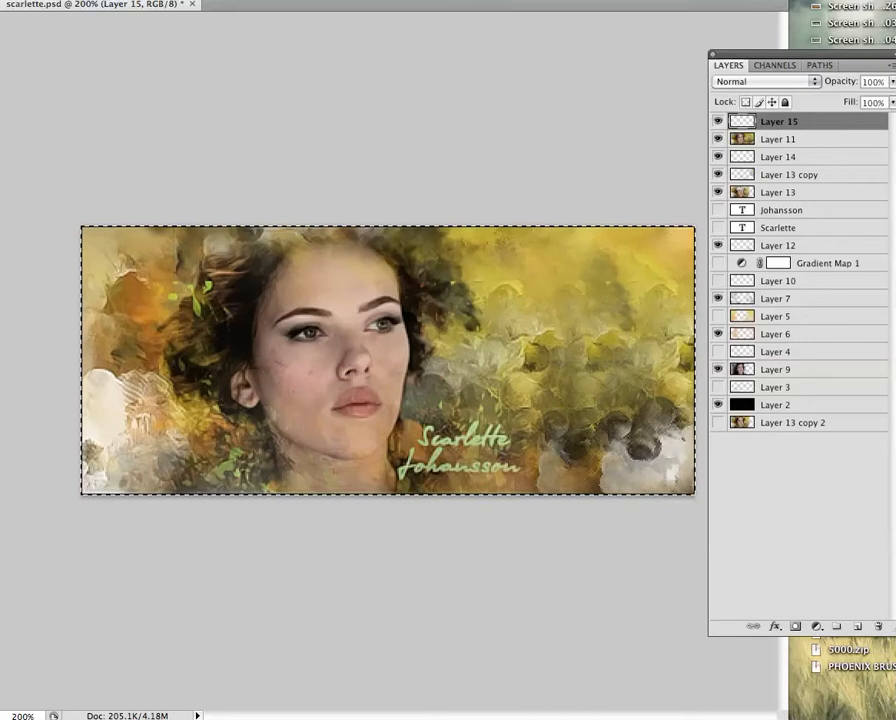
- Set up a Stroke around the canvas selection on Layer 15 with the near-black colour #020200
click(0, 0)
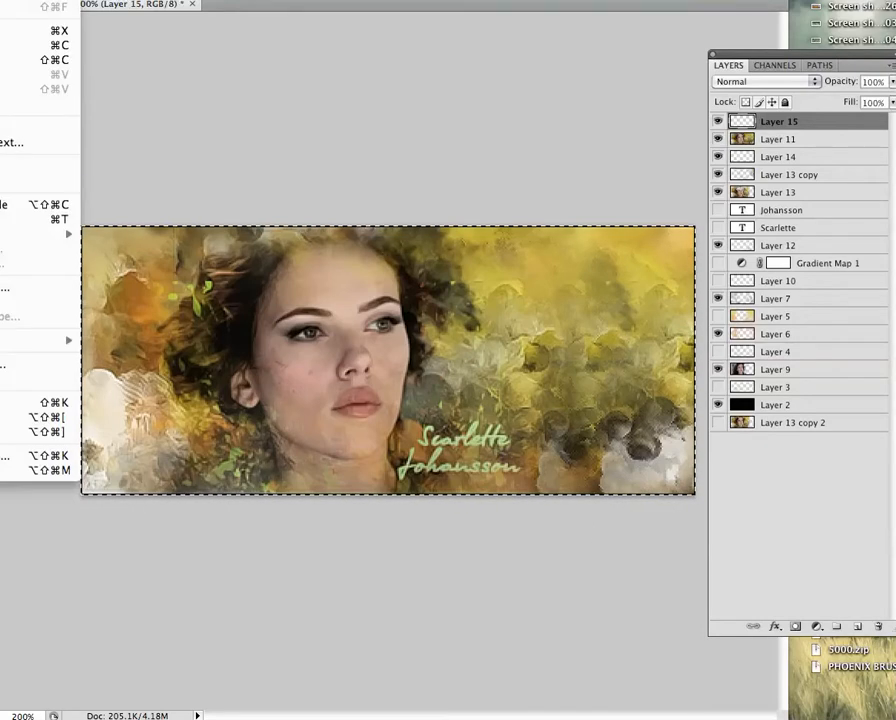
click(10, 187)
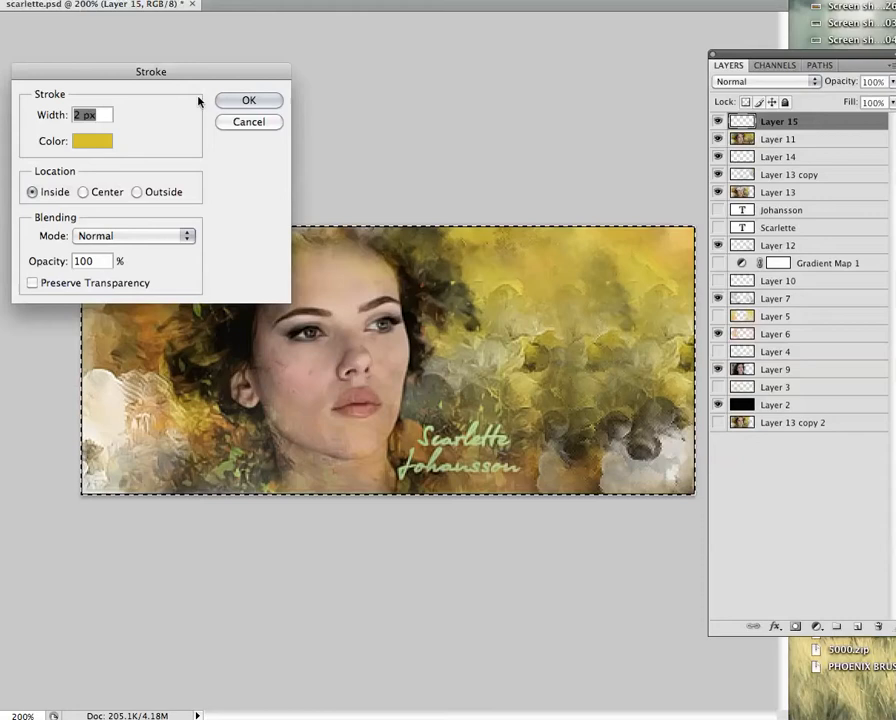
drag(192, 74, 237, 65)
click(137, 135)
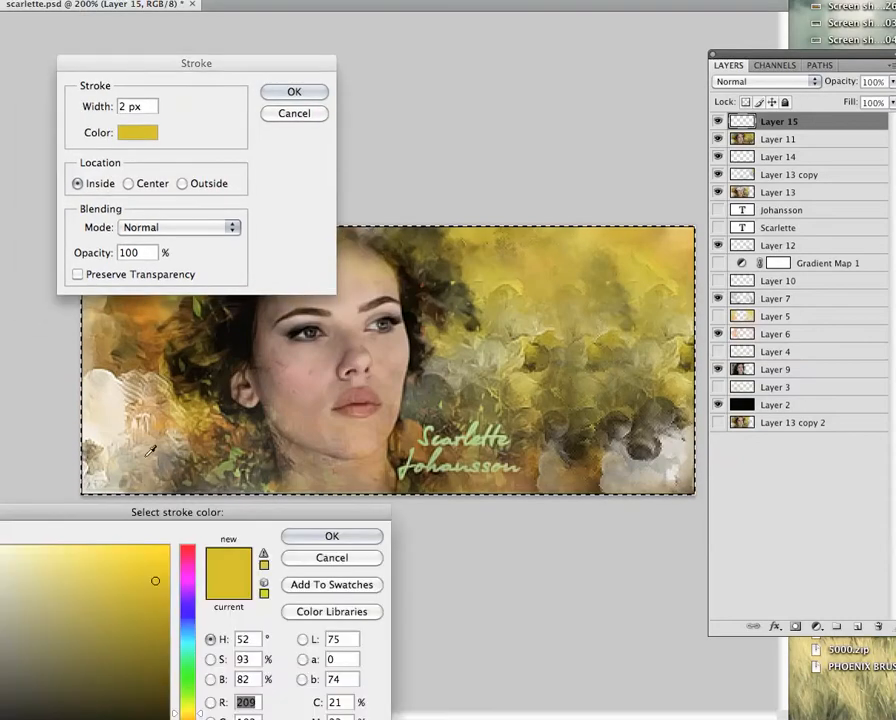
drag(185, 514, 292, 420)
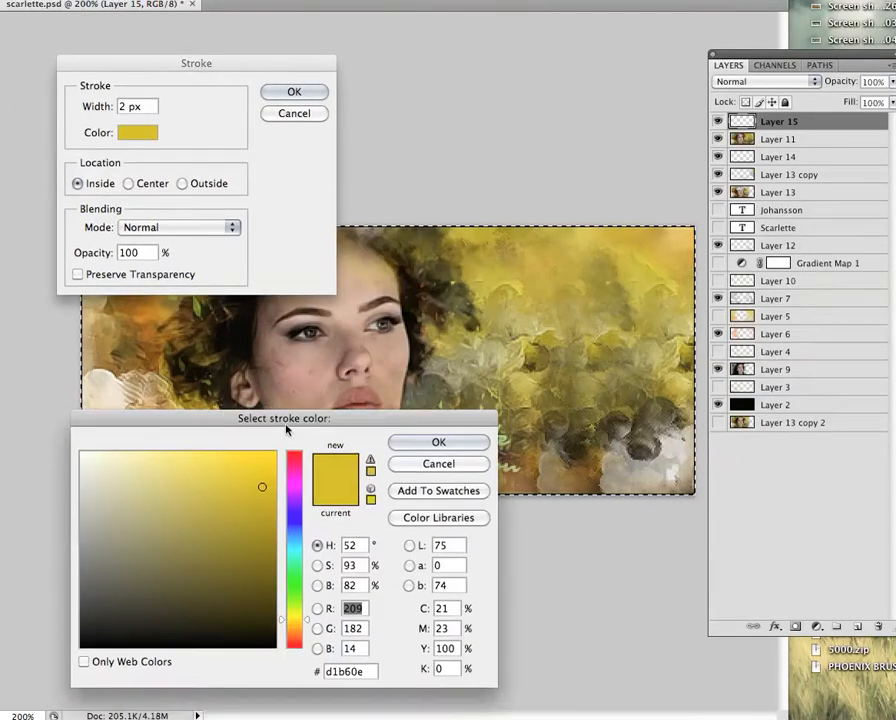
click(275, 646)
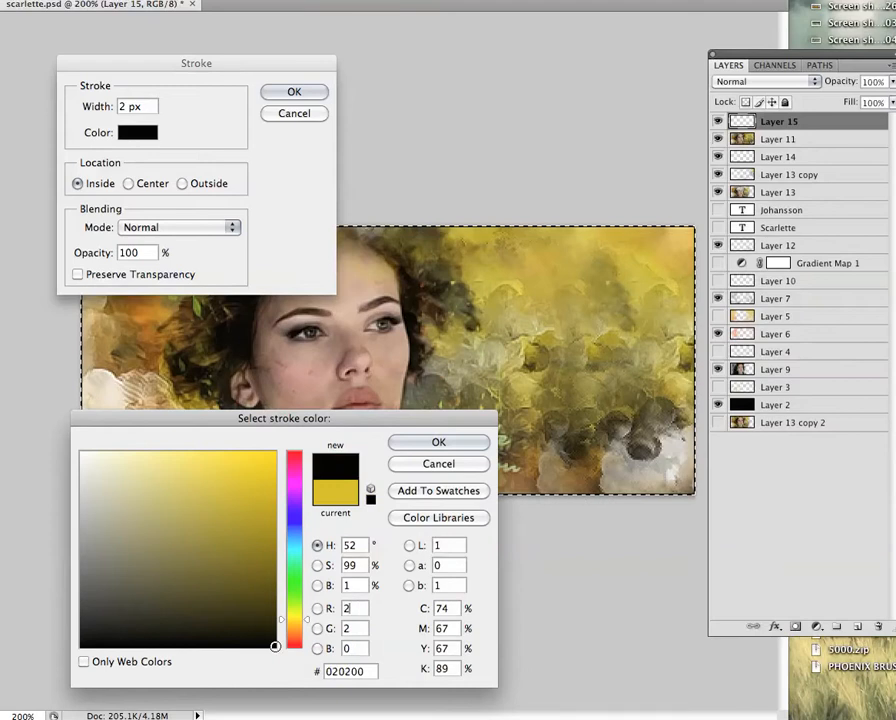
click(437, 442)
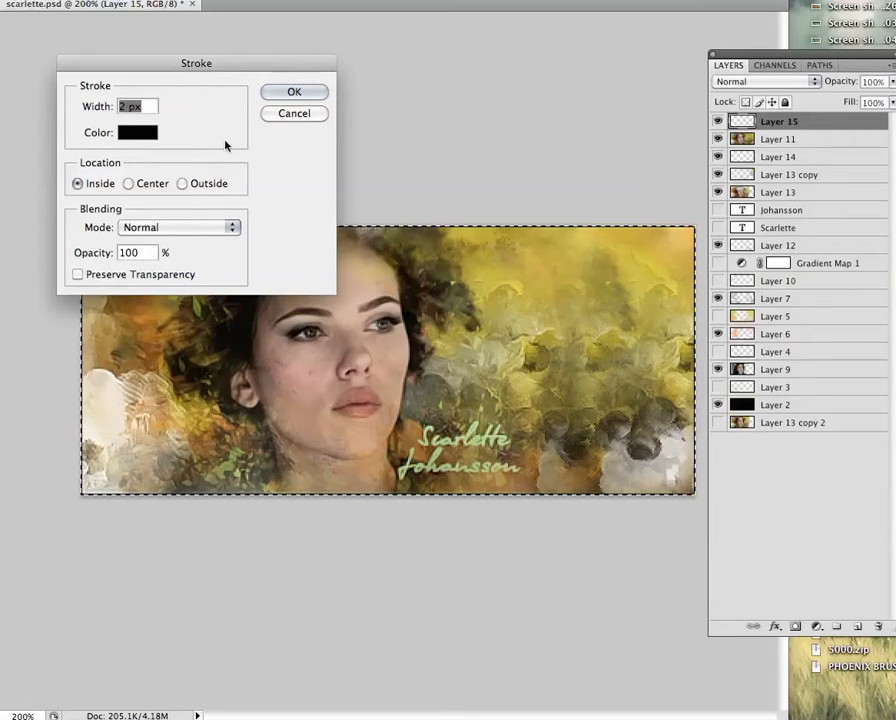
- Set the stroke width to 1 px, apply it inside the selection and deselect the canvas
drag(128, 106, 119, 106)
text(1)
click(294, 91)
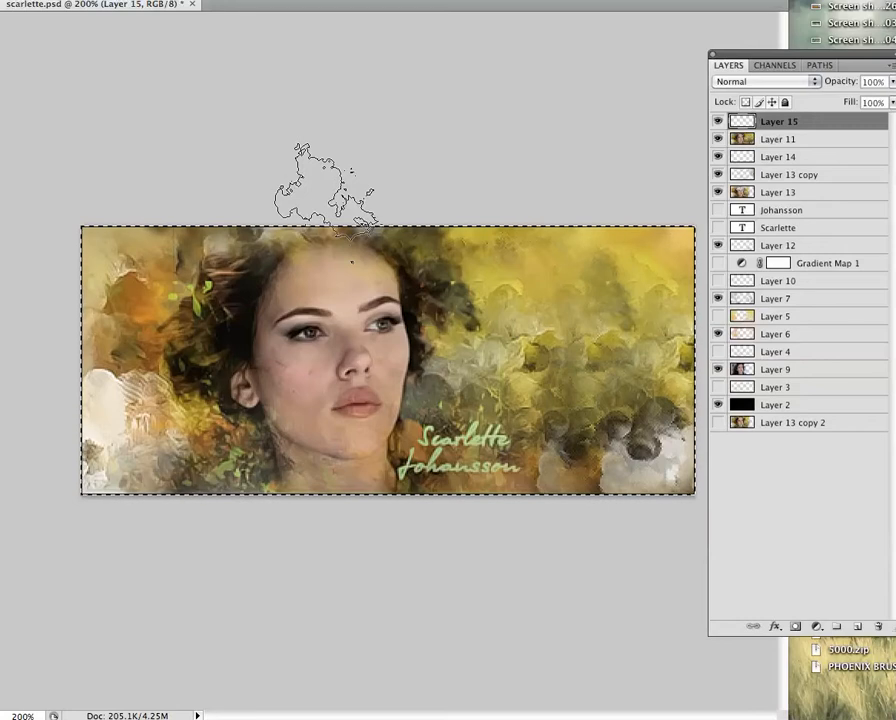
key(v)
key(ctrl+d)
key(b)
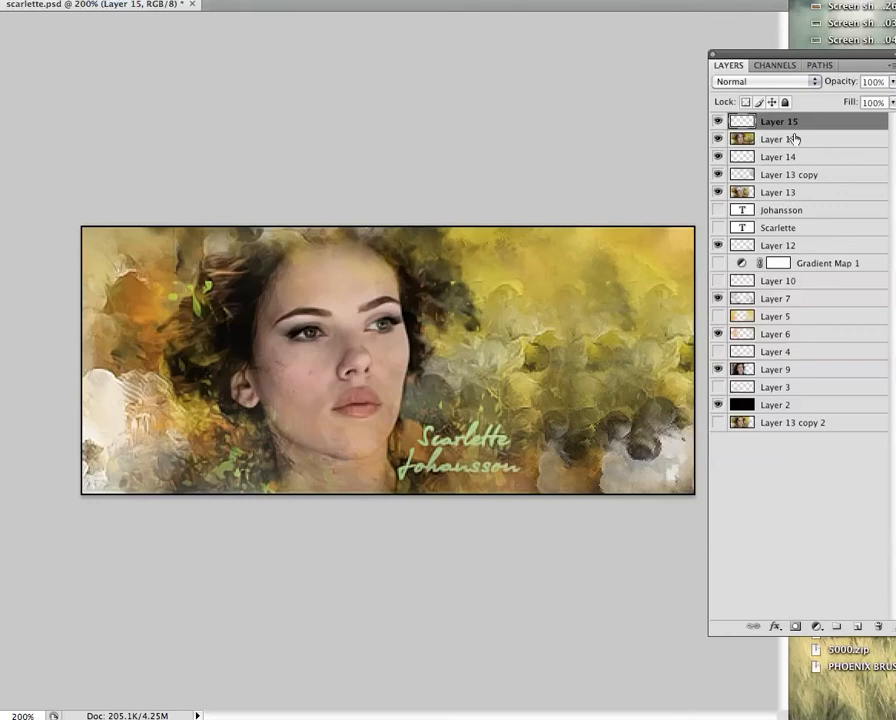
- Add a blank layer above Layer 15 and use Apply Image on it with the merged RGB source, Multiply blending and 100% opacity
click(857, 626)
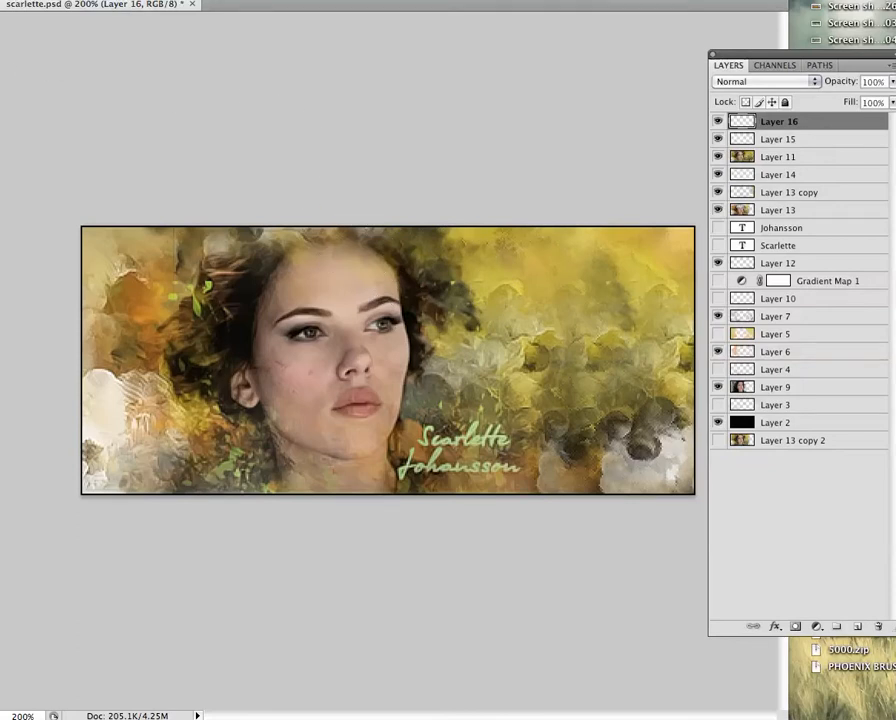
click(10, 2)
click(27, 167)
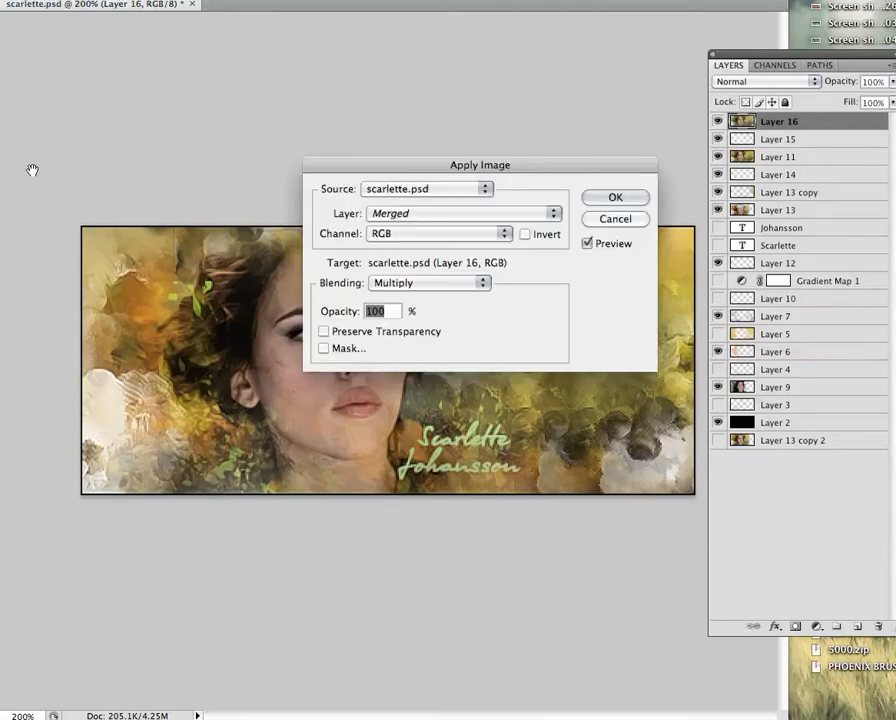
click(614, 196)
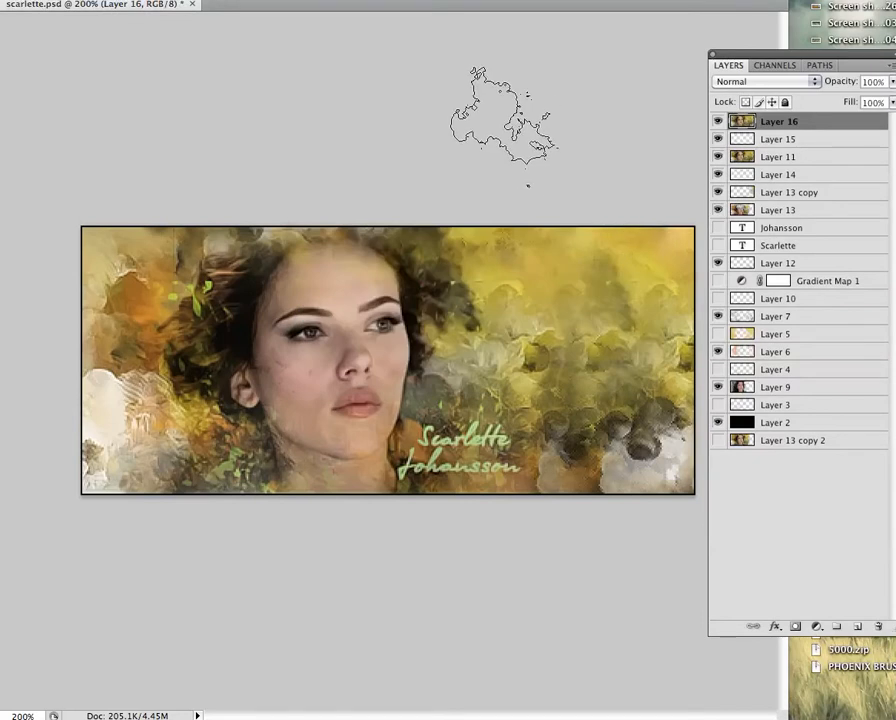